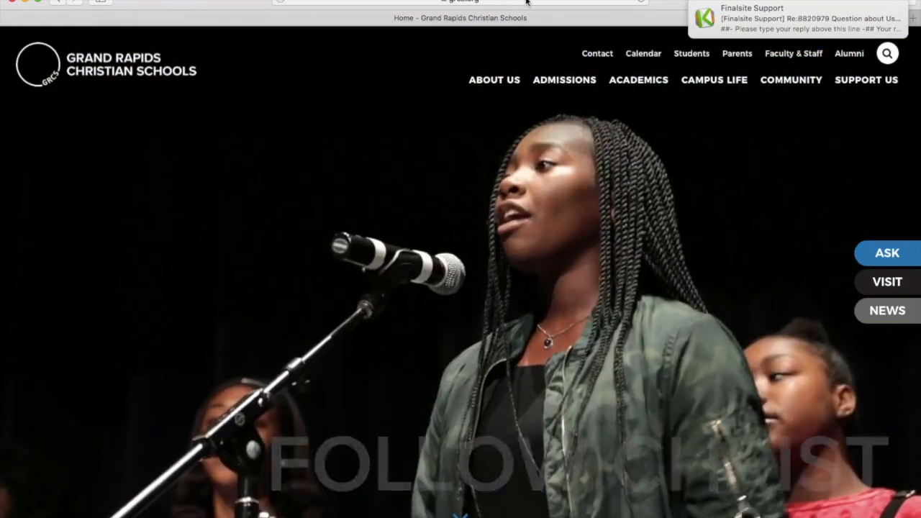
Load grcs.org/login in Safari.
{"action": "left_click", "coordinate": [527, 2]}
{"action": "type", "text": "grcs.org/login"}
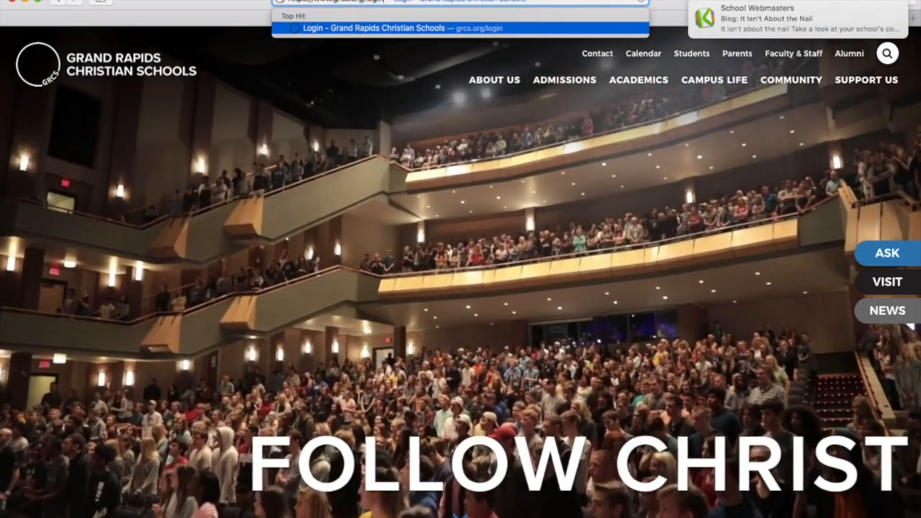
{"action": "key", "text": "Return"}
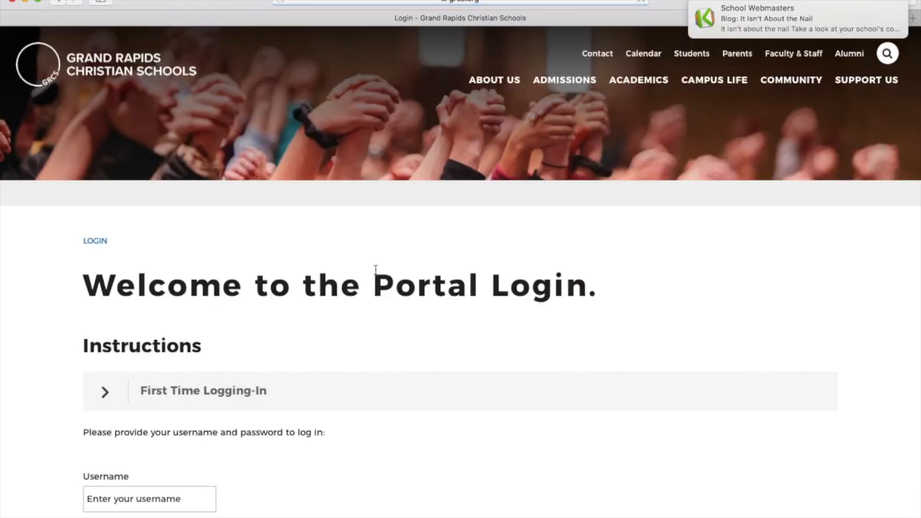
Scroll down the login page, expanding and collapsing the First Time Logging-In section.
{"action": "scroll", "coordinate": [422, 278], "scroll_direction": "down", "scroll_amount": 5}
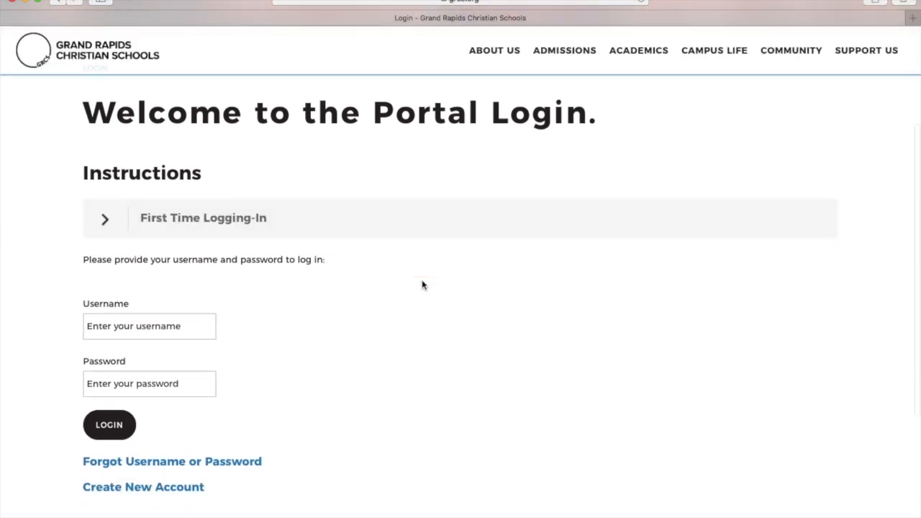
{"action": "scroll", "coordinate": [422, 285], "scroll_direction": "down", "scroll_amount": 1}
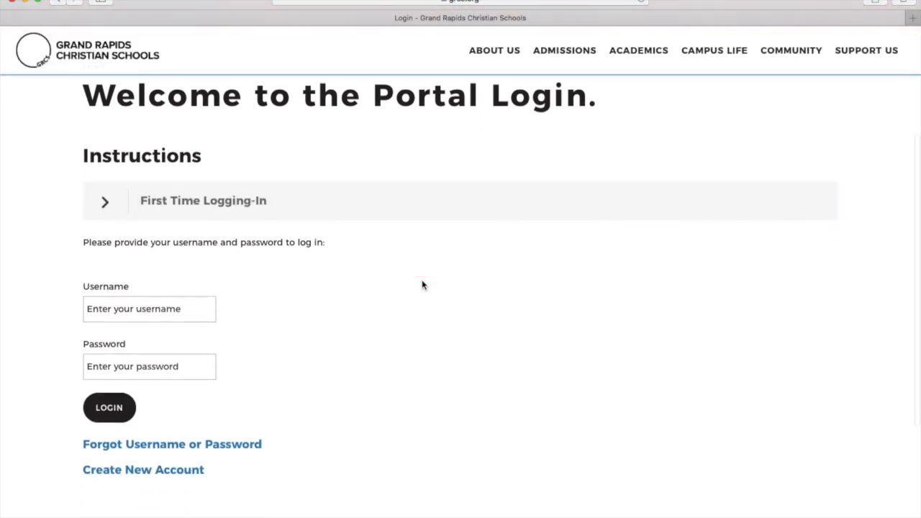
{"action": "left_click", "coordinate": [115, 206]}
{"action": "left_click", "coordinate": [113, 206]}
{"action": "scroll", "coordinate": [298, 255], "scroll_direction": "down", "scroll_amount": 2}
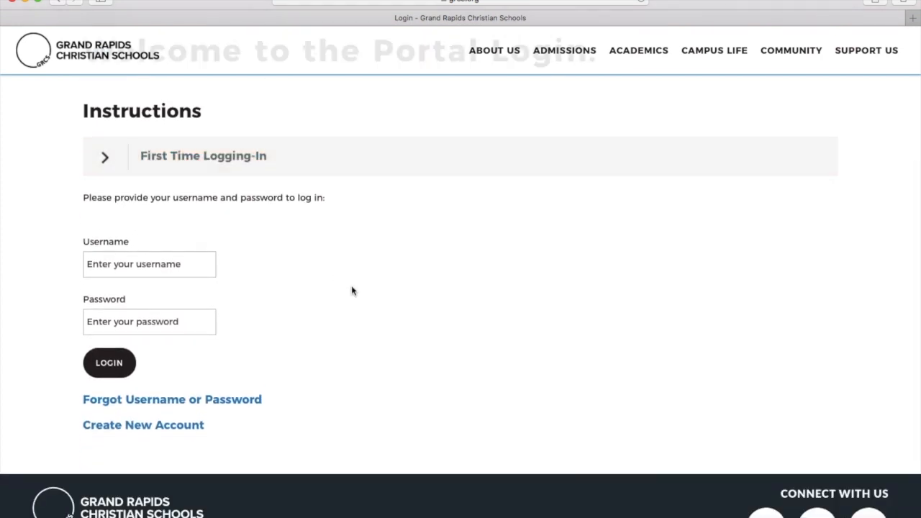
{"action": "scroll", "coordinate": [353, 290], "scroll_direction": "down", "scroll_amount": 1}
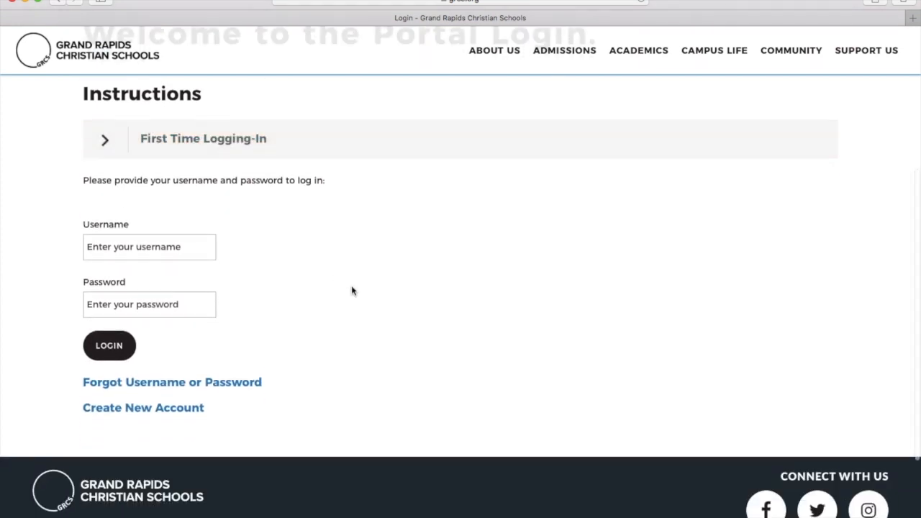
Open Forgot Username or Password and enter the account's Gmail address.
{"action": "left_click", "coordinate": [223, 384]}
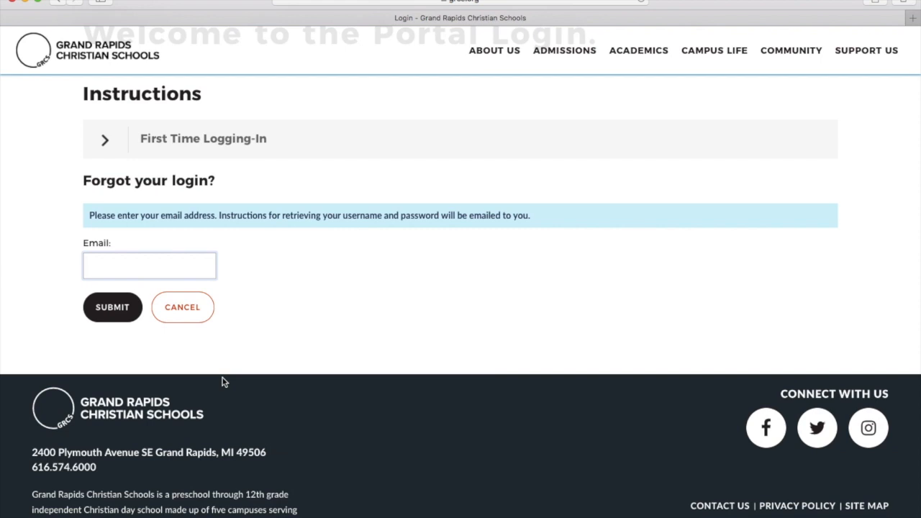
{"action": "left_click", "coordinate": [166, 266]}
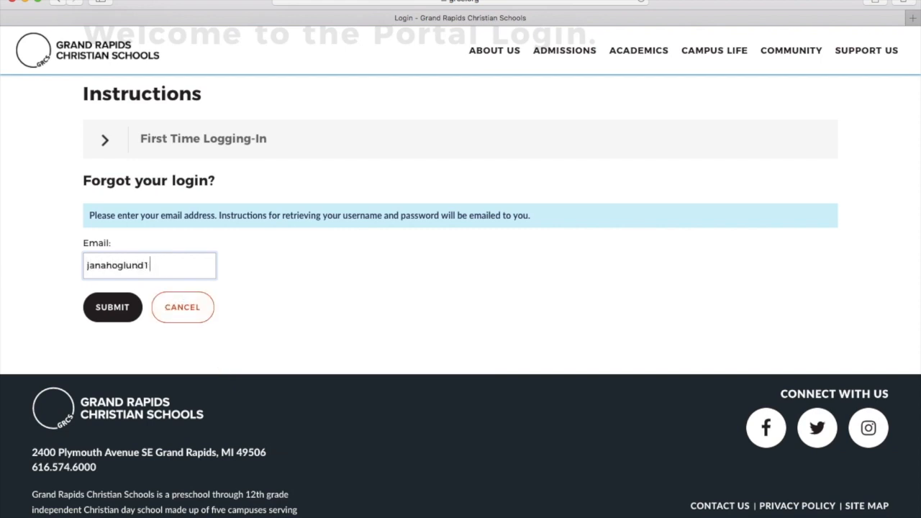
Submit the recovery request, close the confirmation, and expand the First Time Logging-In instructions.
{"action": "left_click", "coordinate": [106, 312]}
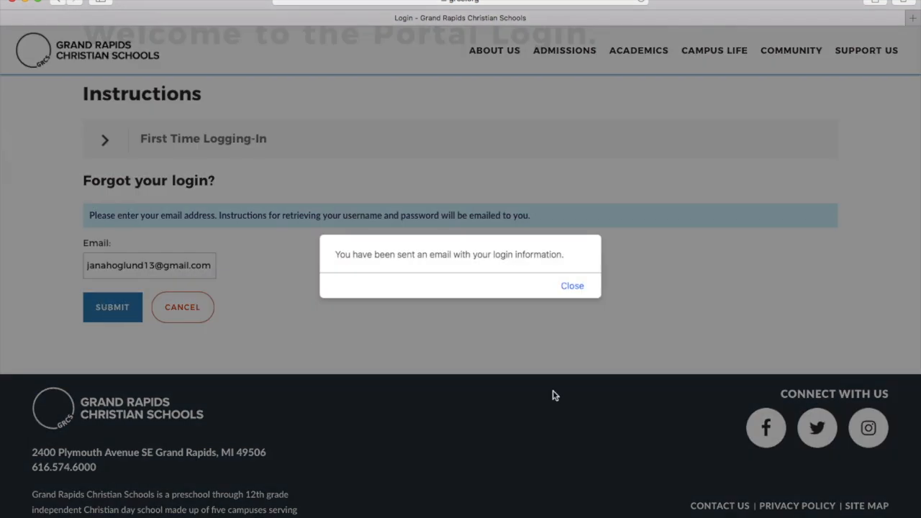
{"action": "left_click", "coordinate": [573, 286]}
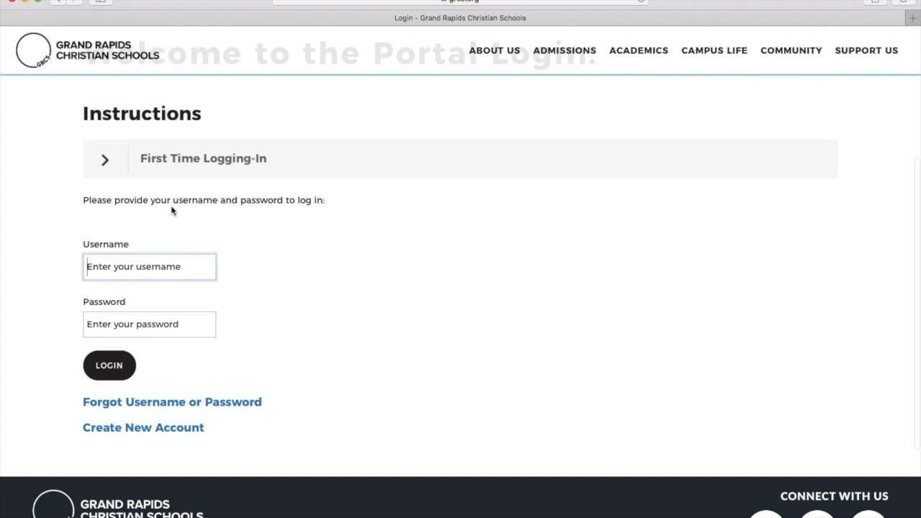
{"action": "left_click", "coordinate": [104, 163]}
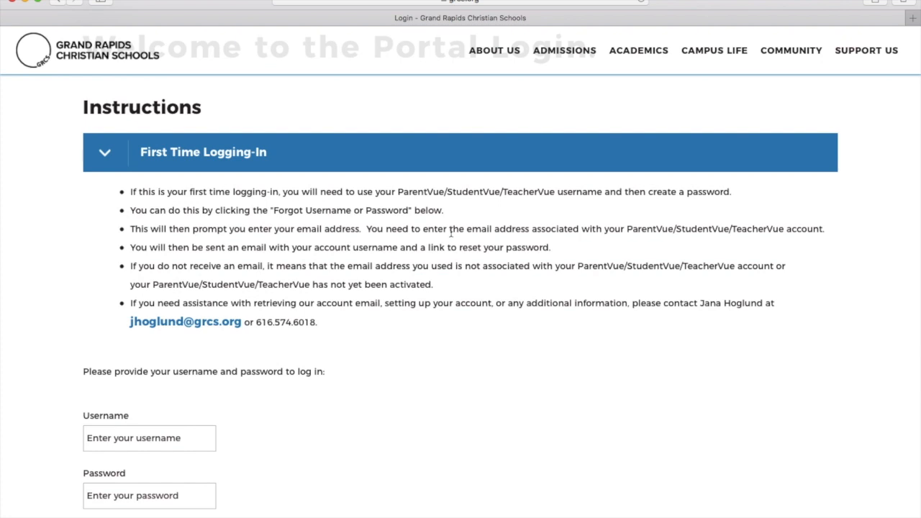
Highlight the final instruction bullet giving the account-help contact.
{"action": "scroll", "coordinate": [424, 311], "scroll_direction": "down", "scroll_amount": 1}
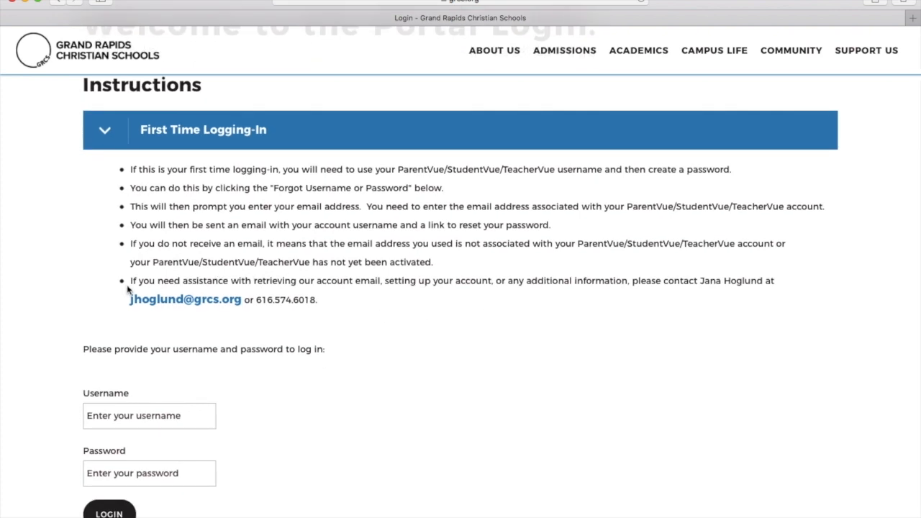
{"action": "left_click_drag", "start_coordinate": [126, 281], "coordinate": [318, 297]}
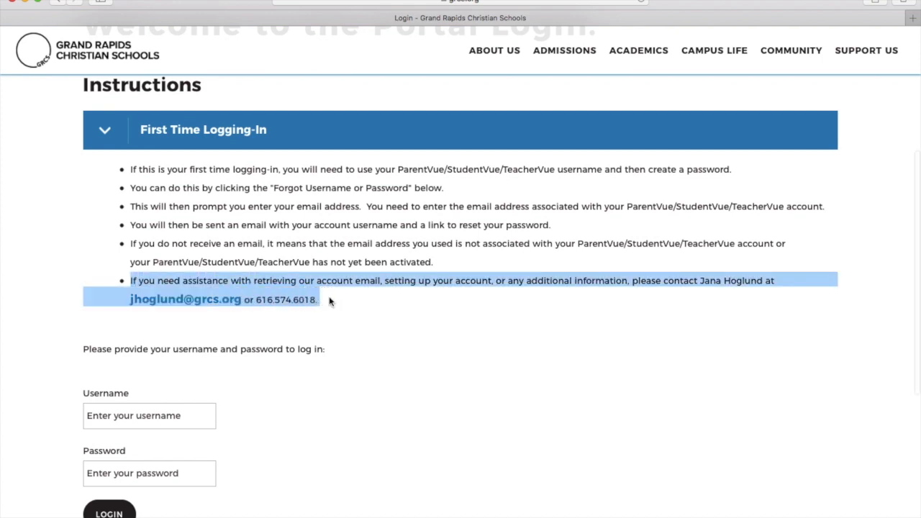
{"action": "scroll", "coordinate": [330, 302], "scroll_direction": "down", "scroll_amount": 1}
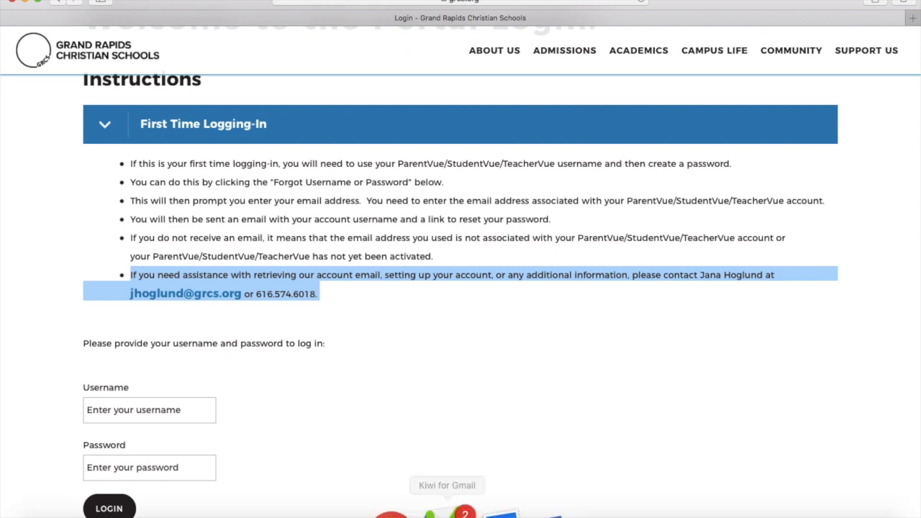
Open the Portal Login email in Kiwi for Gmail and select the username shown.
{"action": "left_click", "coordinate": [476, 398]}
{"action": "left_click", "coordinate": [449, 508]}
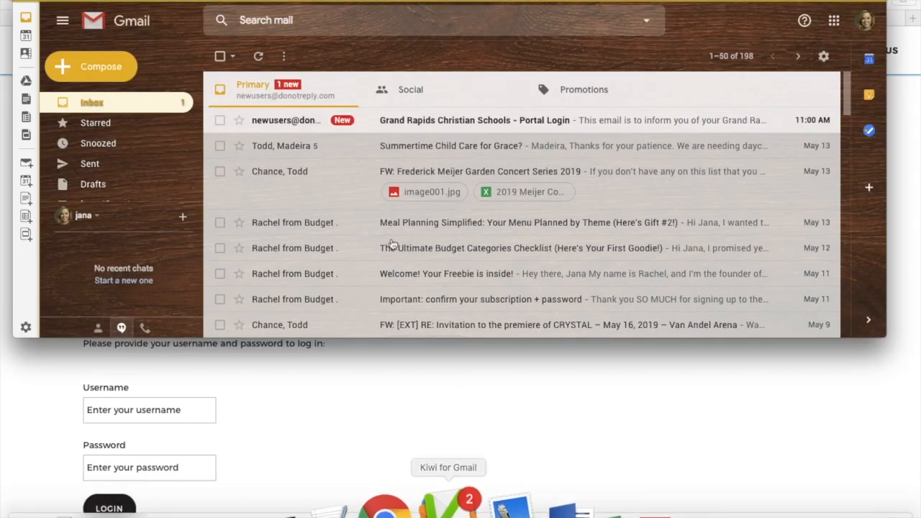
{"action": "left_click", "coordinate": [288, 120]}
{"action": "left_click_drag", "start_coordinate": [308, 168], "coordinate": [355, 168]}
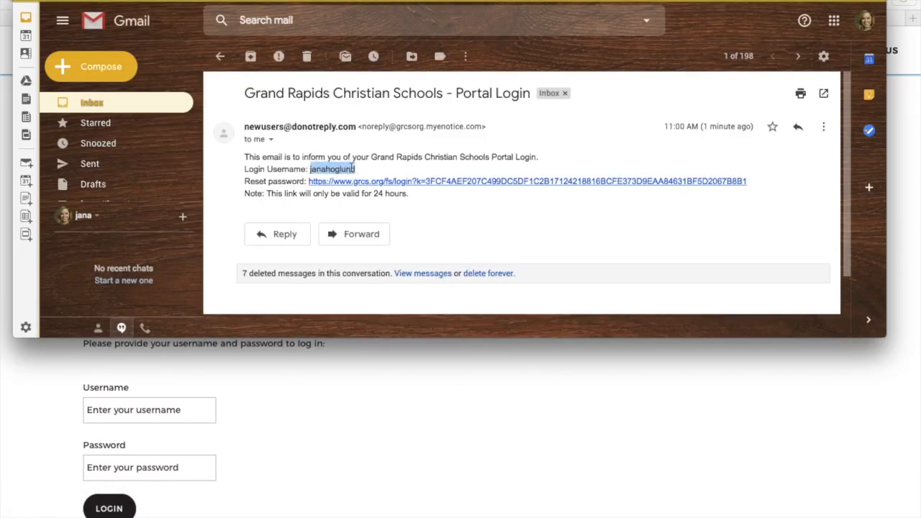
{"action": "left_click", "coordinate": [353, 168]}
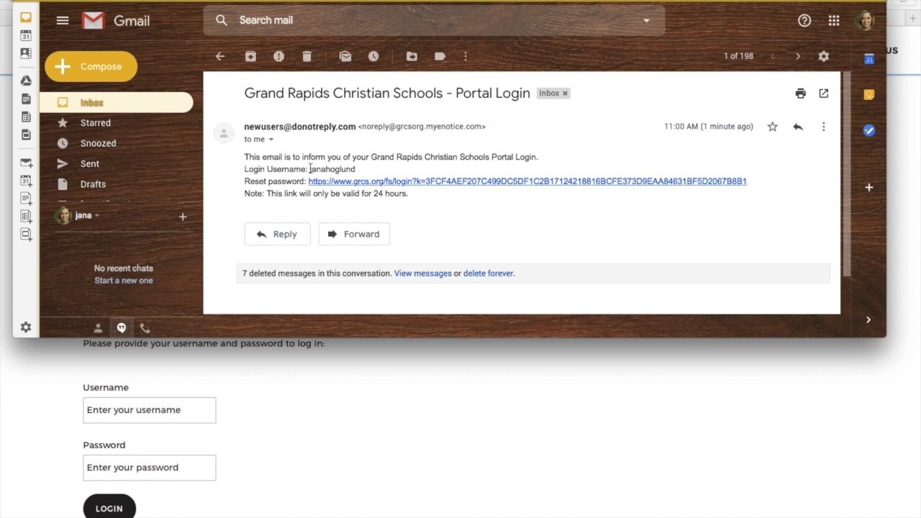
{"action": "left_click_drag", "start_coordinate": [310, 168], "coordinate": [358, 170]}
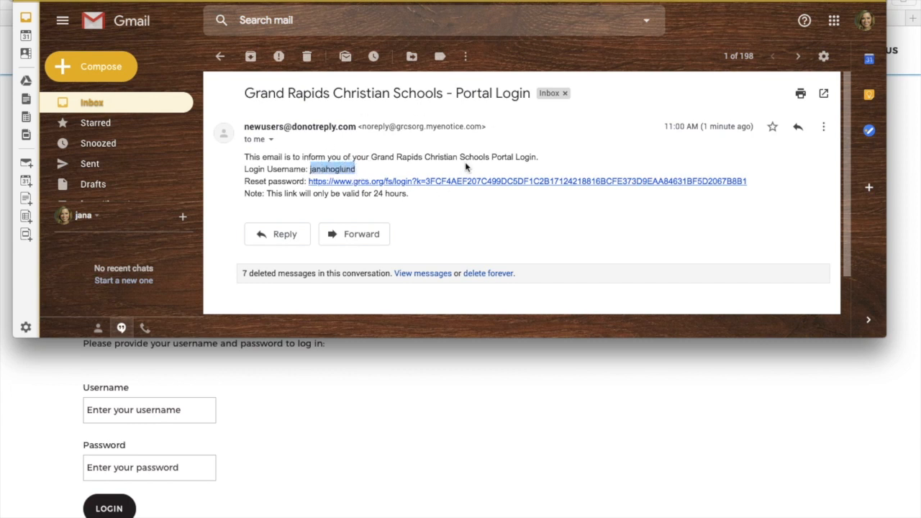
Copy the reset-password link from the email and open it in Safari.
{"action": "left_click_drag", "start_coordinate": [752, 181], "coordinate": [310, 181]}
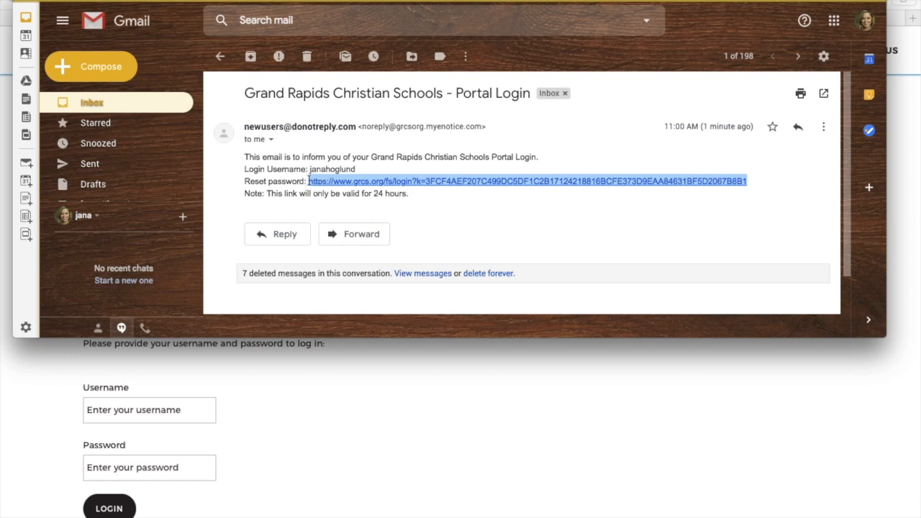
{"action": "key", "text": "super+c"}
{"action": "left_click", "coordinate": [439, 411]}
{"action": "left_click", "coordinate": [411, 2]}
{"action": "key", "text": "super+v"}
{"action": "key", "text": "Return"}
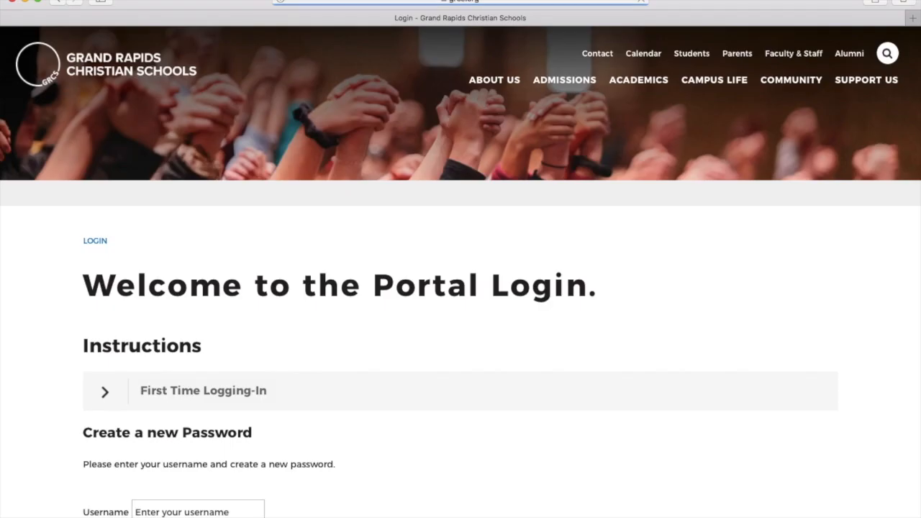
Enter the account username and the new password twice, then submit Create New Password.
{"action": "scroll", "coordinate": [428, 199], "scroll_direction": "down", "scroll_amount": 5}
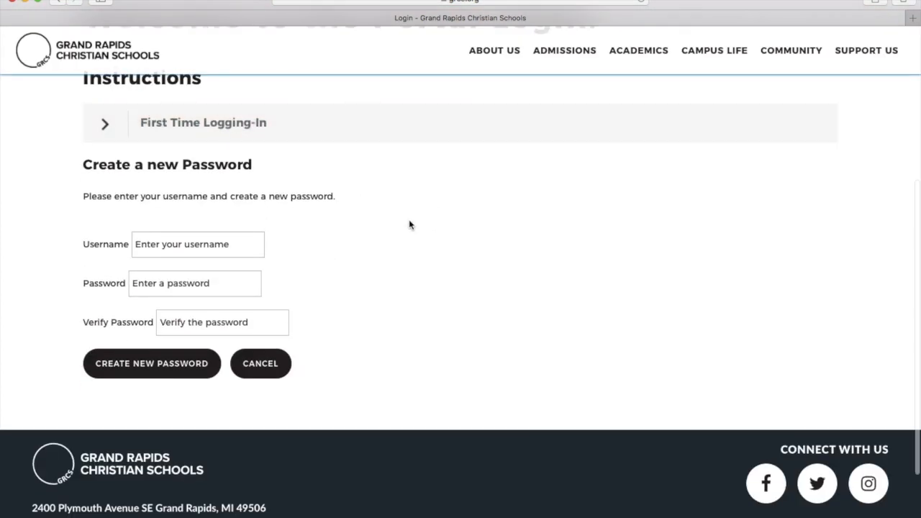
{"action": "left_click", "coordinate": [231, 215]}
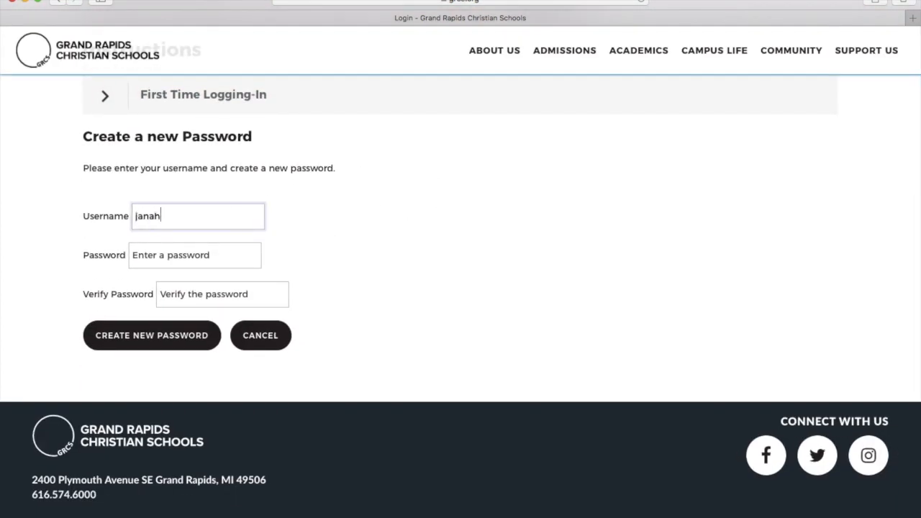
{"action": "key", "text": "Tab"}
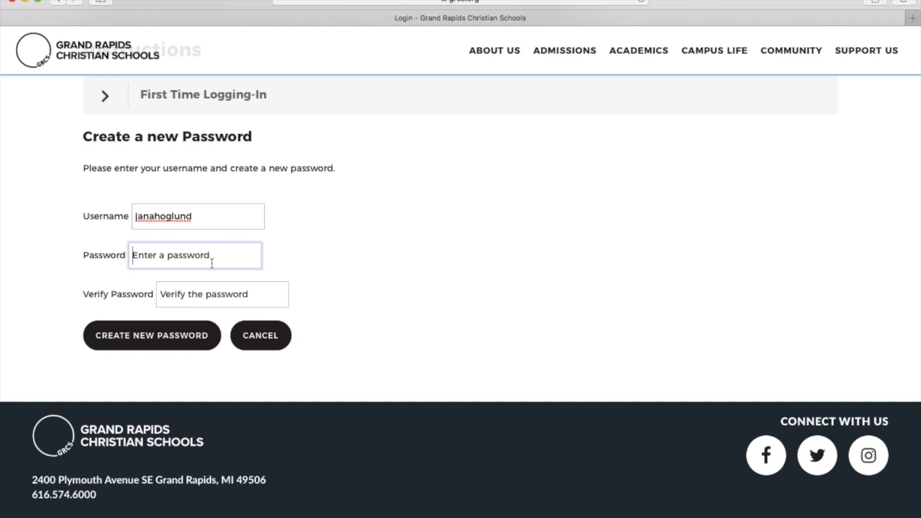
{"action": "type", "text": "**********"}
{"action": "key", "text": "Tab"}
{"action": "type", "text": "**********"}
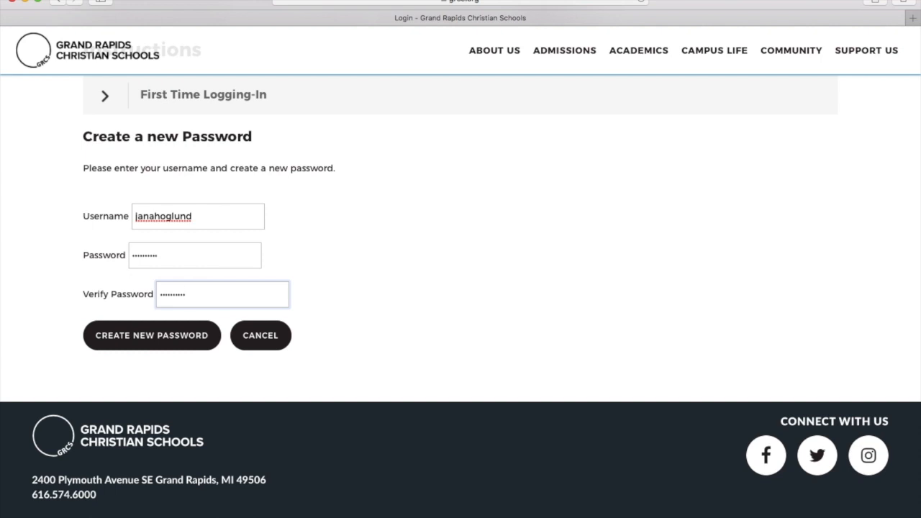
{"action": "left_click", "coordinate": [150, 335]}
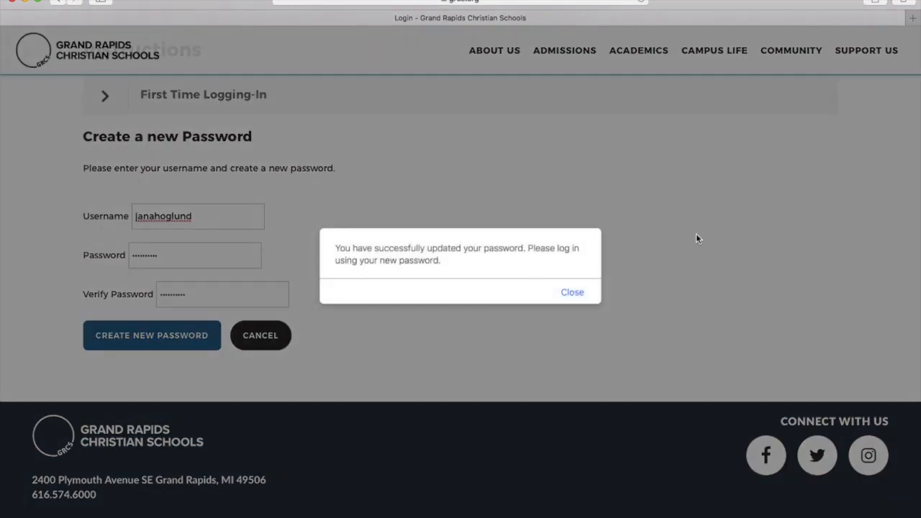
Close the success message and log in with the account username and new password.
{"action": "left_click", "coordinate": [574, 292]}
{"action": "left_click", "coordinate": [184, 204]}
{"action": "key", "text": "Tab"}
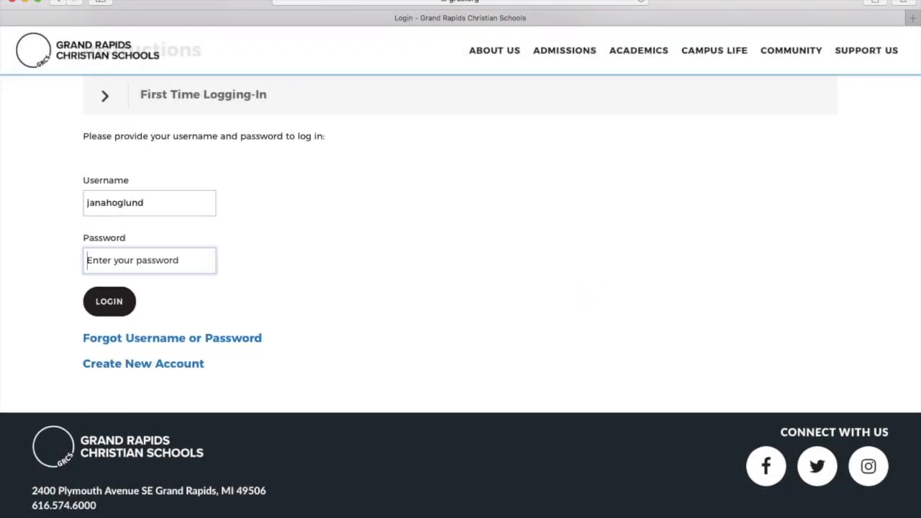
{"action": "type", "text": "*********"}
{"action": "key", "text": "Return"}
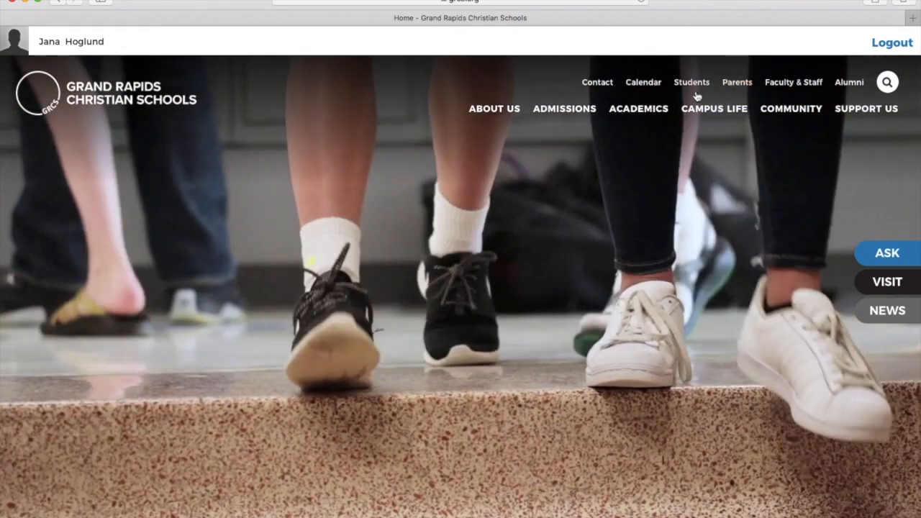
{"action": "mouse_move", "coordinate": [709, 108]}
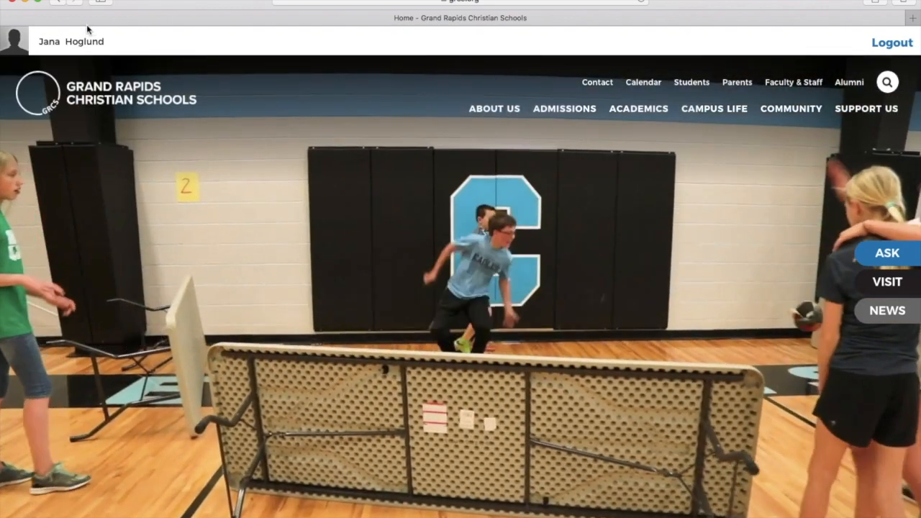
{"action": "mouse_move", "coordinate": [14, 43]}
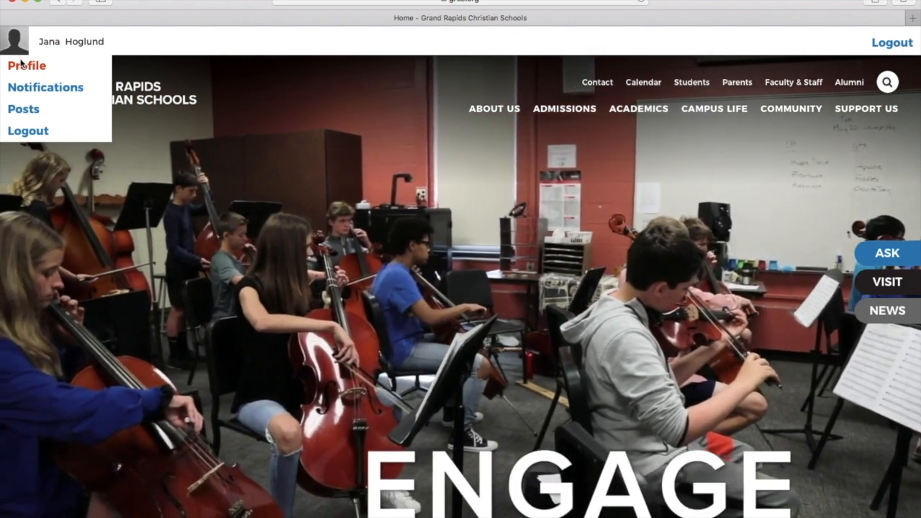
{"action": "left_click", "coordinate": [22, 65]}
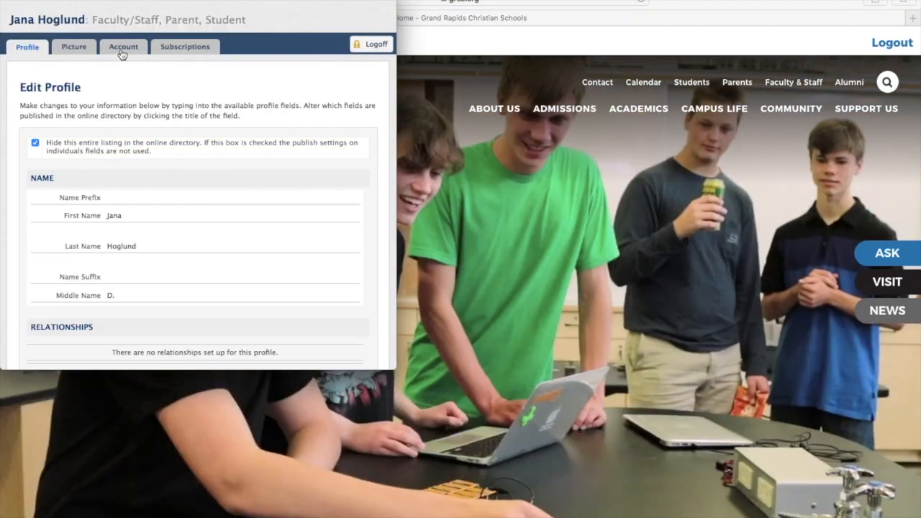
{"action": "left_click", "coordinate": [122, 49]}
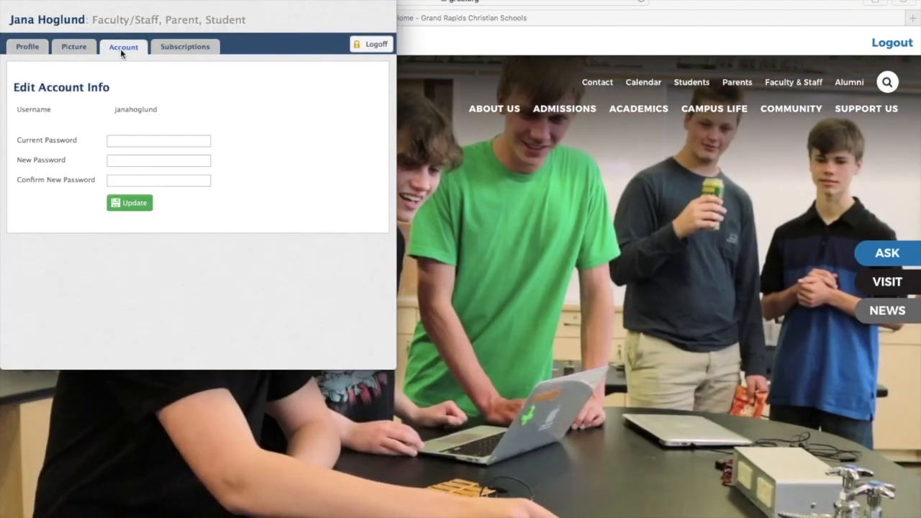
{"action": "left_click", "coordinate": [124, 143]}
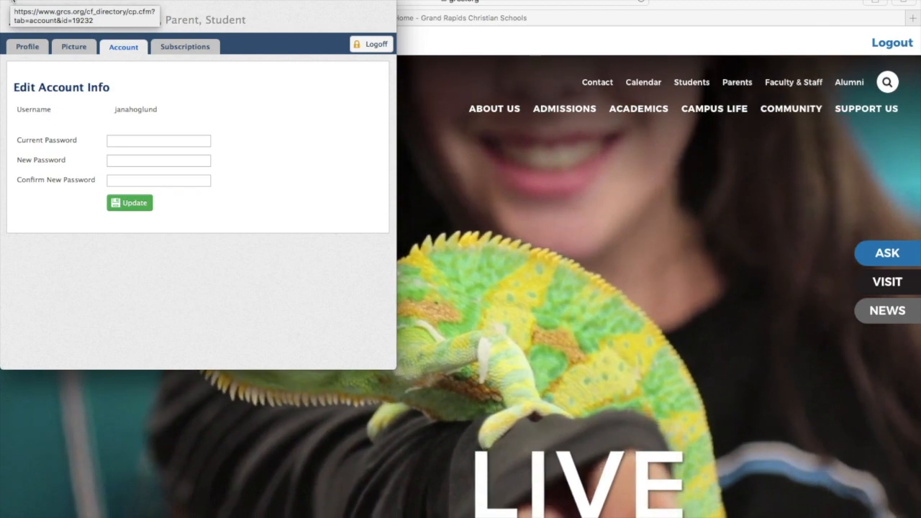
{"action": "left_click", "coordinate": [11, 1]}
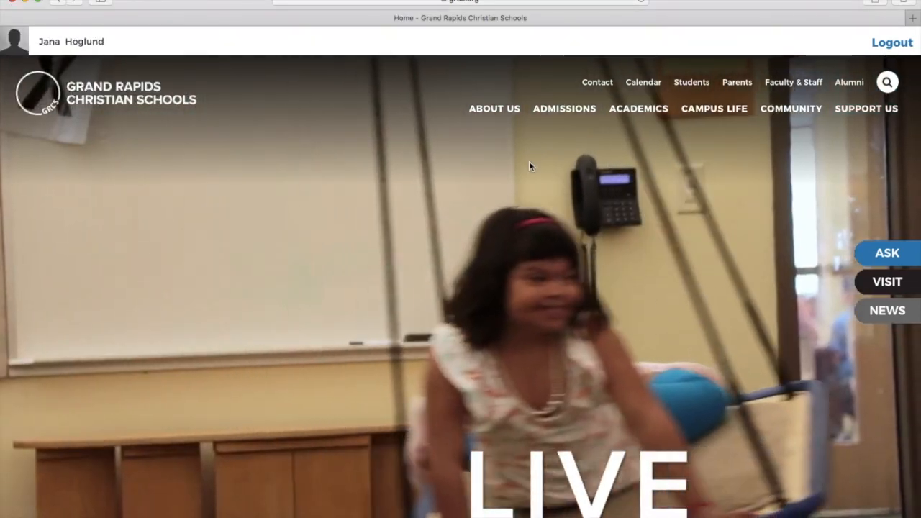